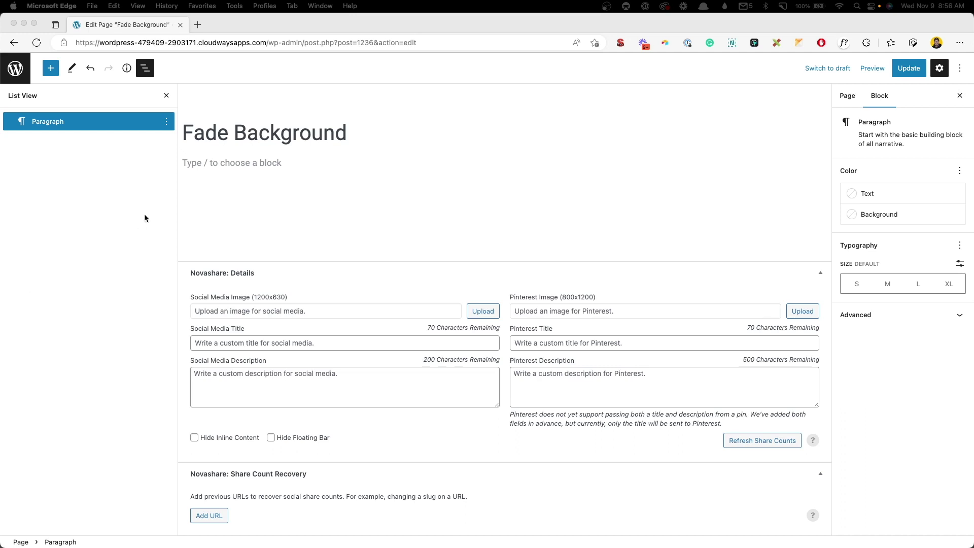
Step: Replace the empty paragraph with a Container block whose inner container is full width
click(190, 166)
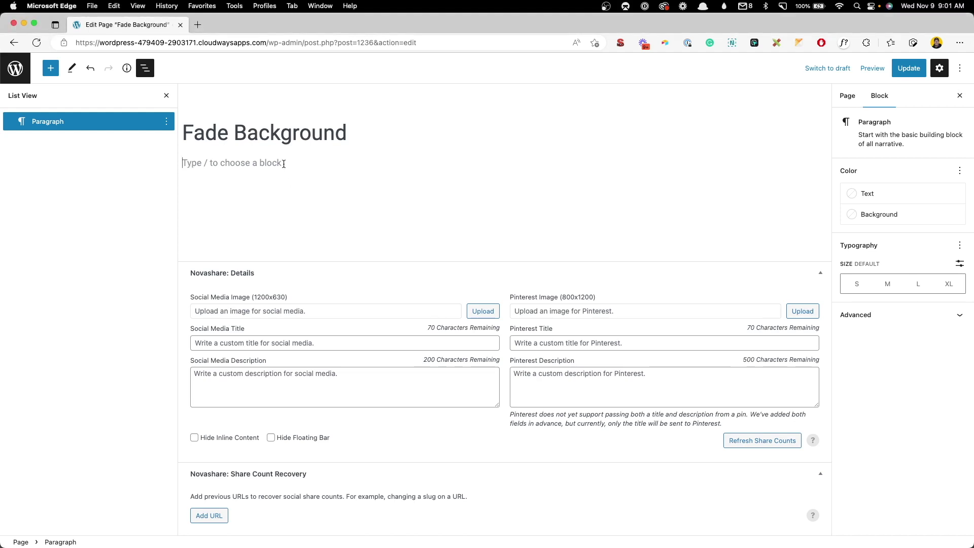
text(/cont)
click(260, 184)
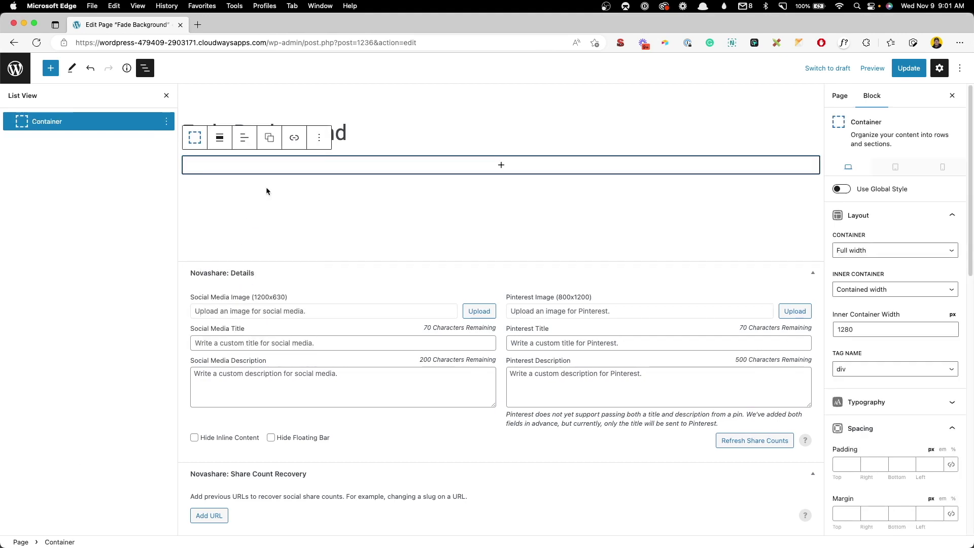
click(860, 294)
key(Up)
key(Return)
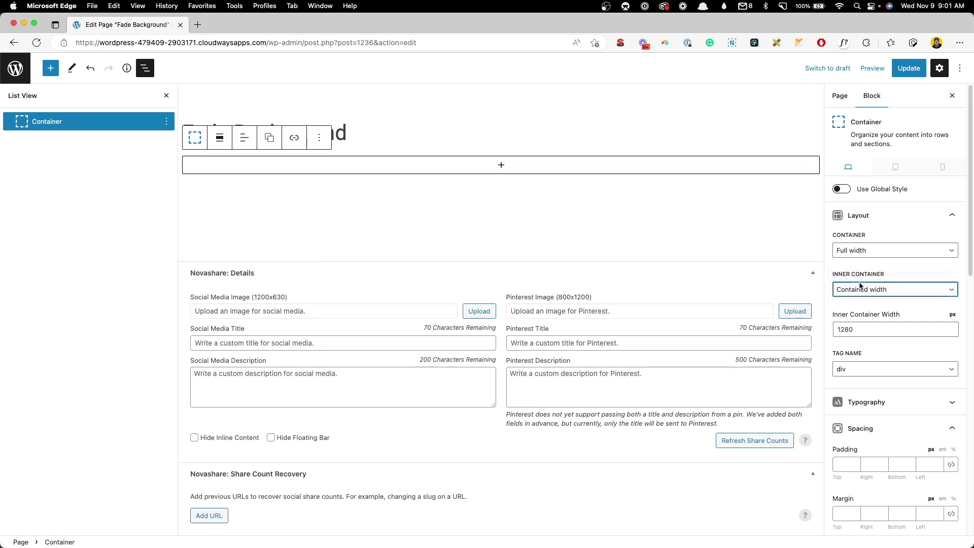
Step: Add the additional CSS class bg-fade-wrapper to the container
scroll(872, 311, down, 10)
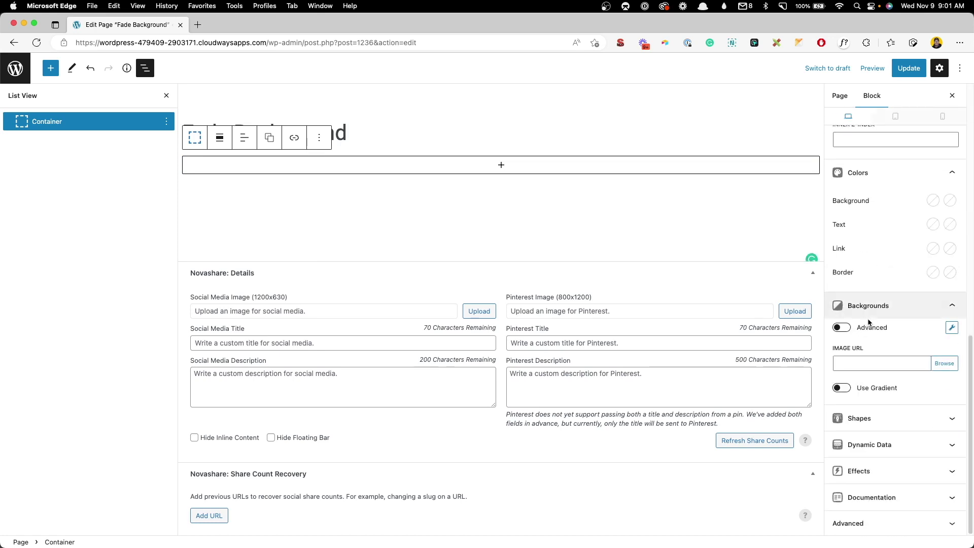
click(878, 530)
click(872, 388)
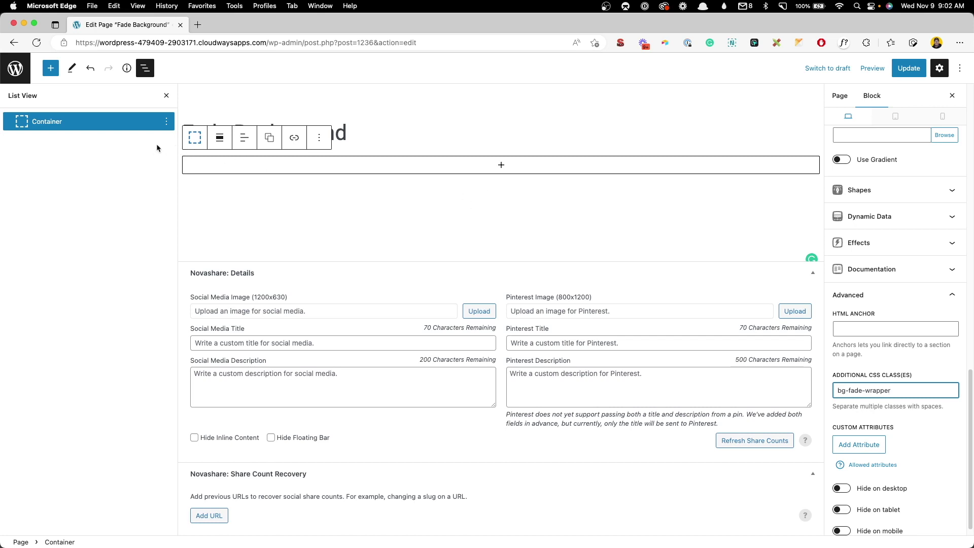
click(501, 165)
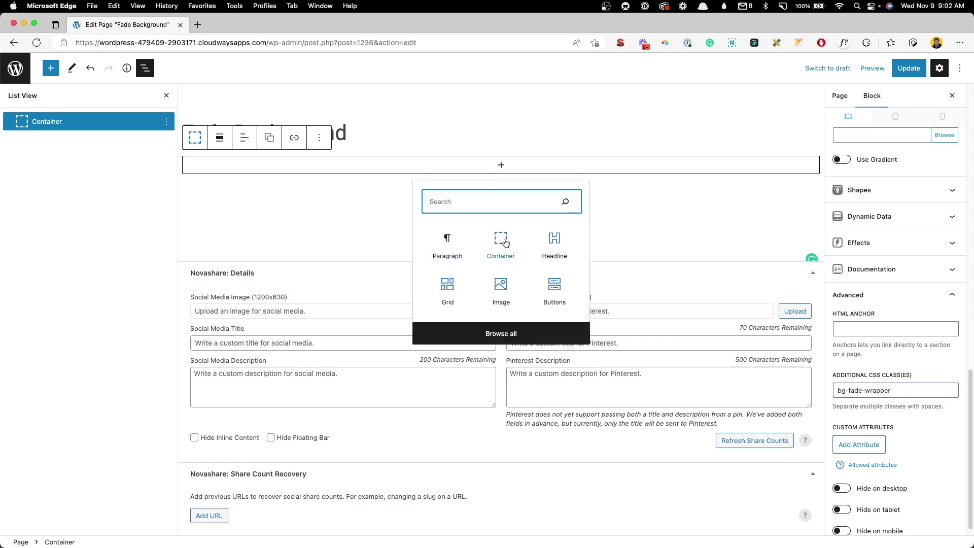
Step: Insert a nested Container inside the wrapper with padding 240/24/240/24 px
click(504, 238)
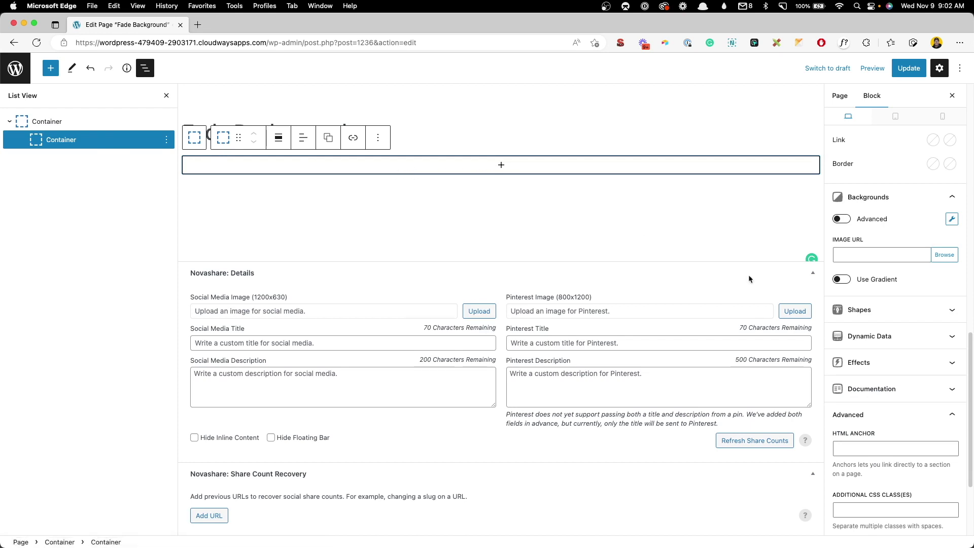
scroll(857, 300, up, 1)
scroll(858, 298, up, 10)
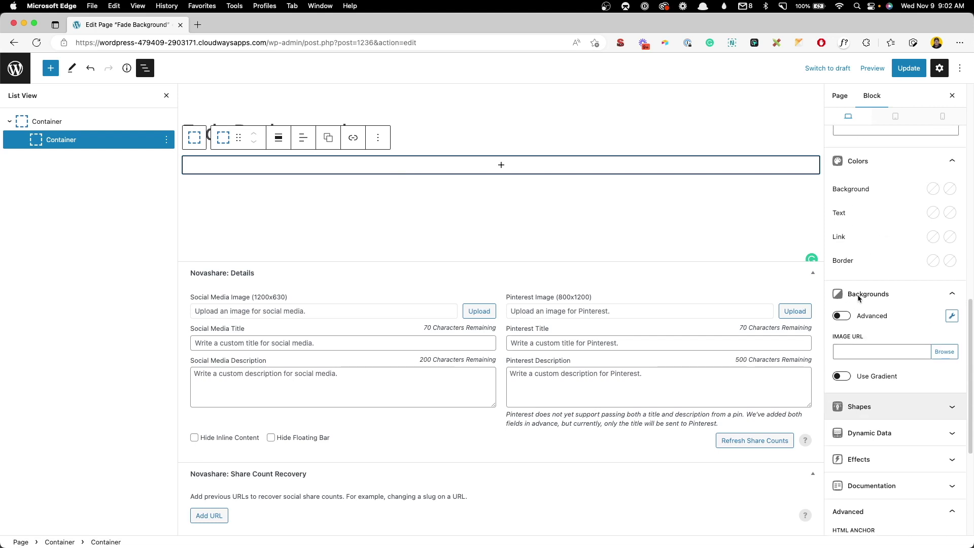
click(843, 420)
text(240)
key(Tab)
text(24)
key(Tab)
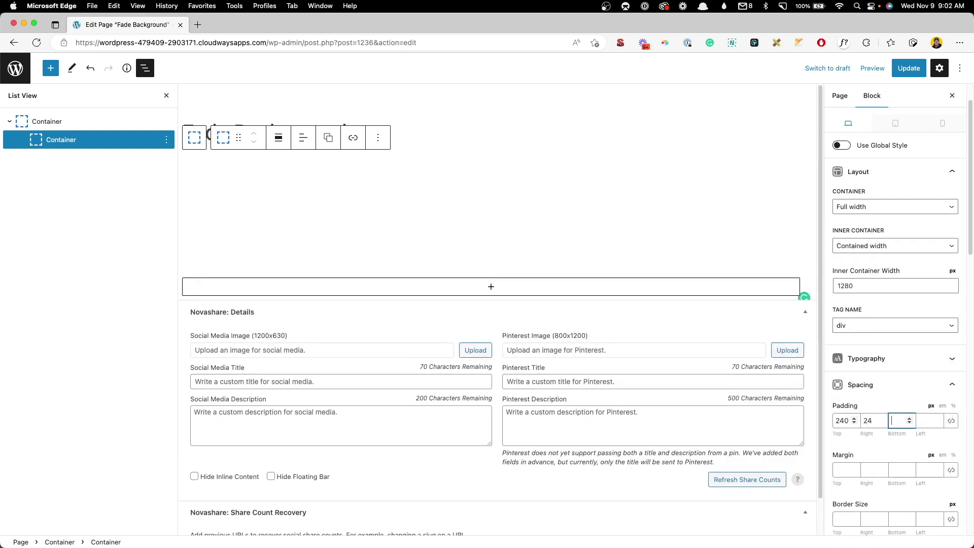
text(240)
key(Tab)
text(24)
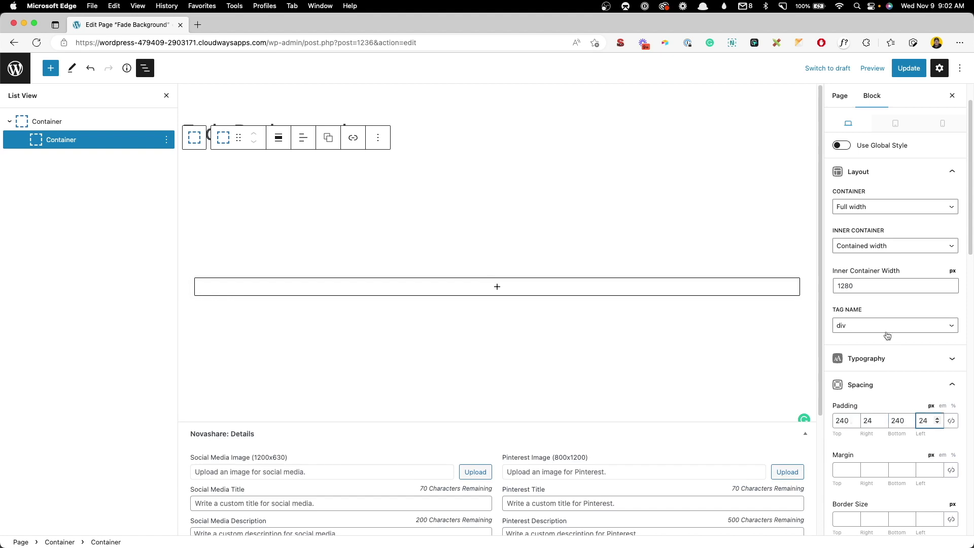
Step: Give the nested container a black background and white text colour
scroll(886, 336, down, 3)
scroll(887, 336, down, 5)
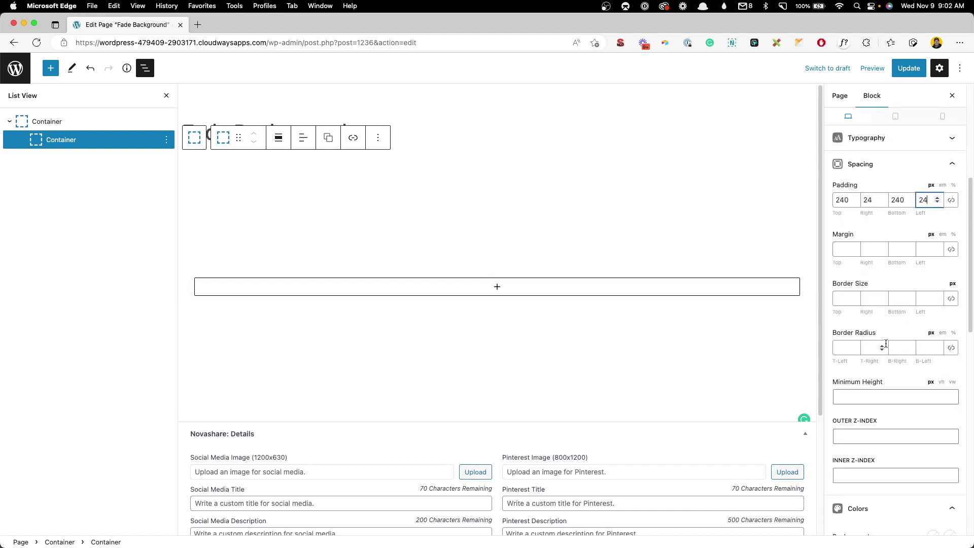
click(932, 334)
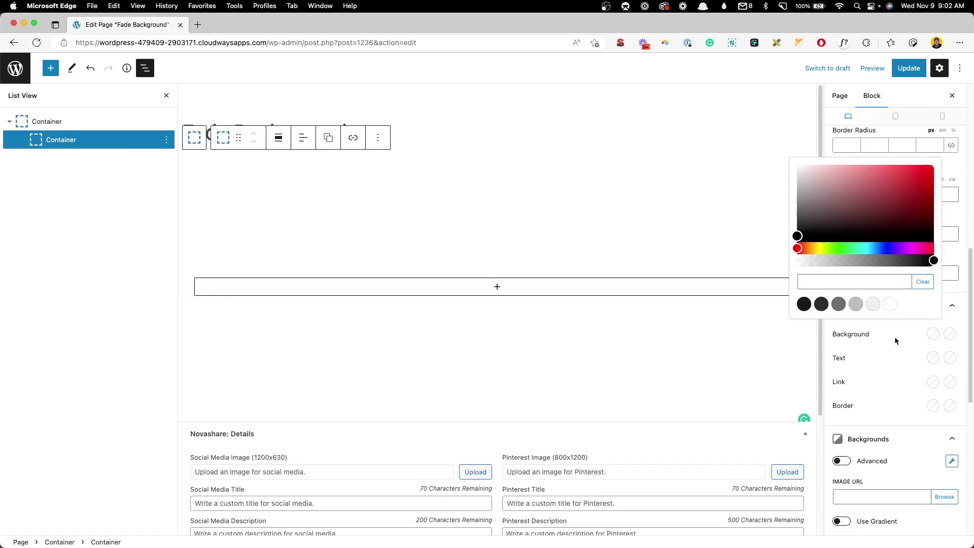
click(804, 303)
click(931, 356)
click(891, 329)
click(857, 364)
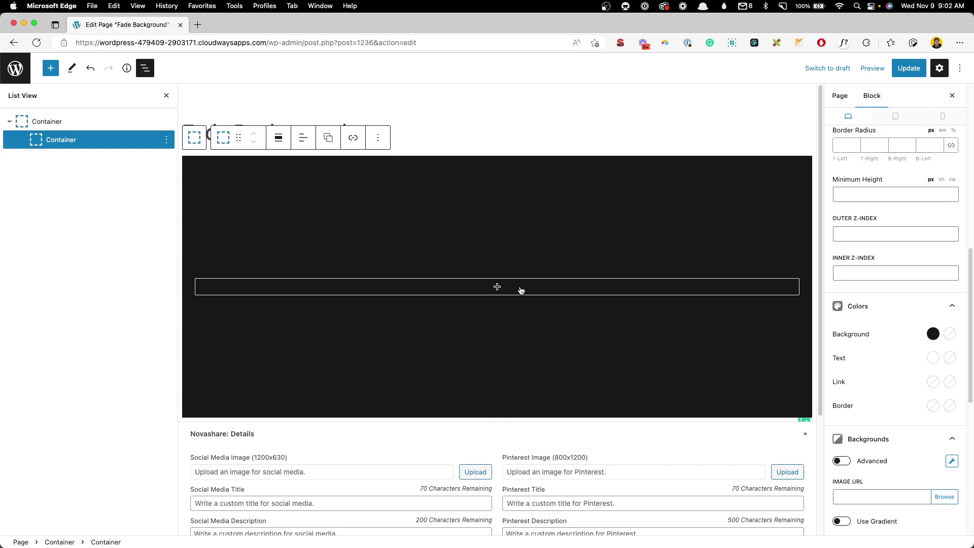
Step: Insert a single-column Grid in the dark container and make its column 50% wide
click(505, 294)
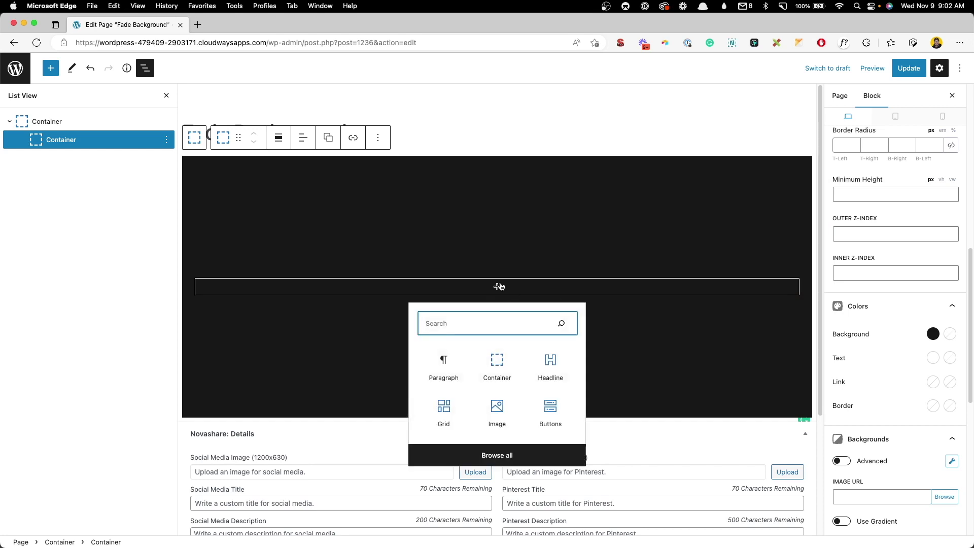
click(441, 403)
click(394, 339)
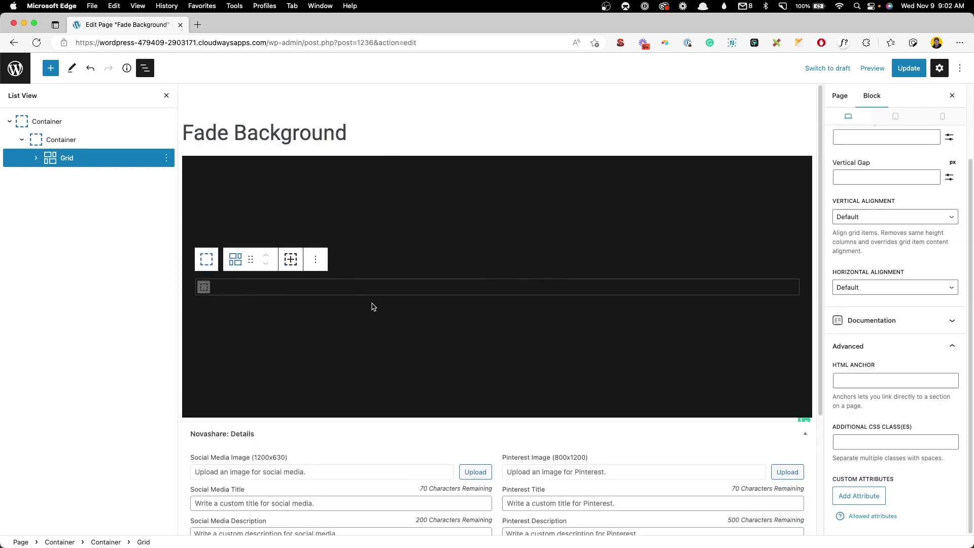
click(398, 293)
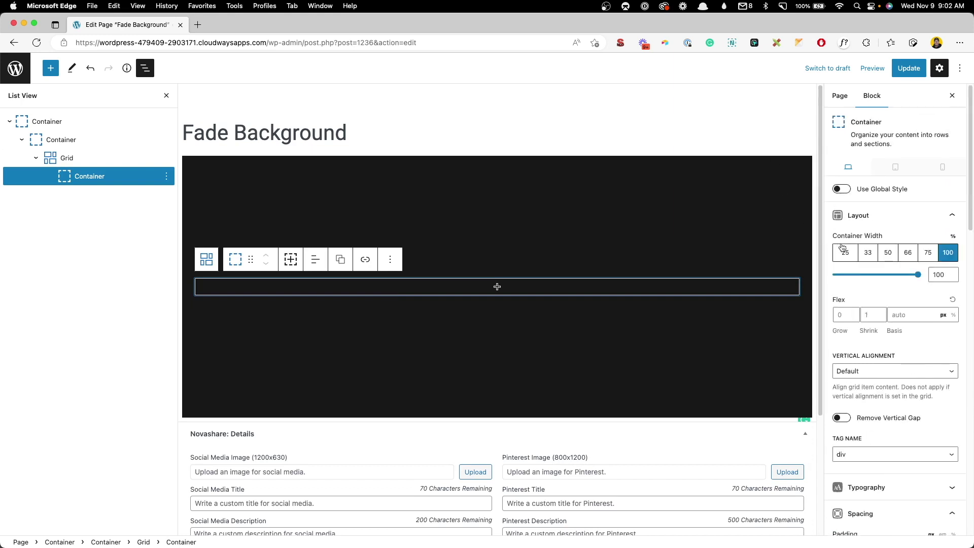
click(888, 252)
Step: Add an H1 headline 'Headline Goes Here' with a placeholder paragraph beneath it
click(348, 292)
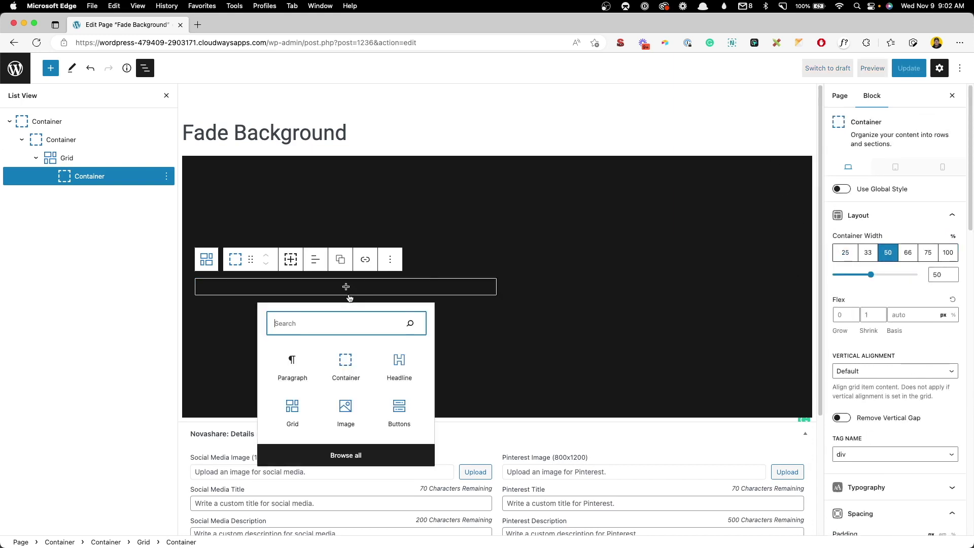
click(395, 363)
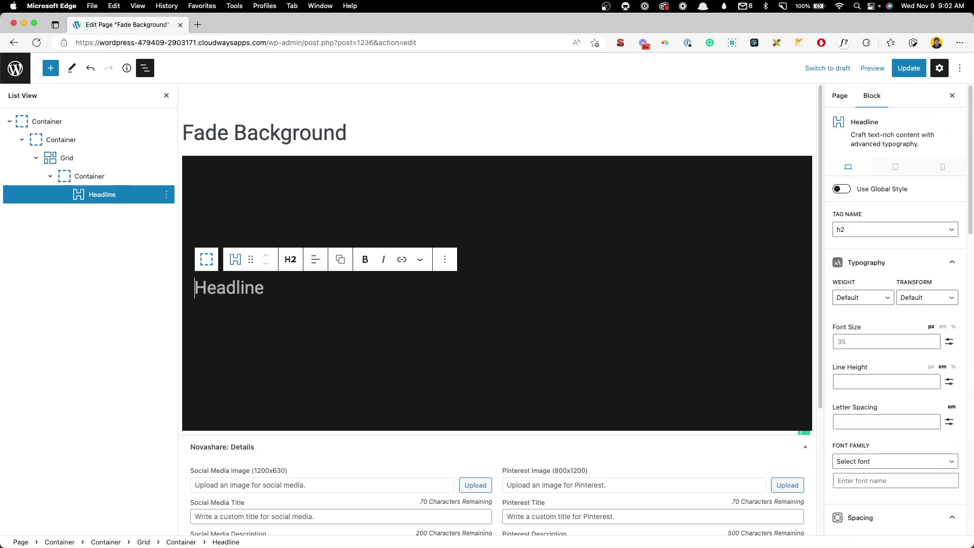
text(Headline Goes Here)
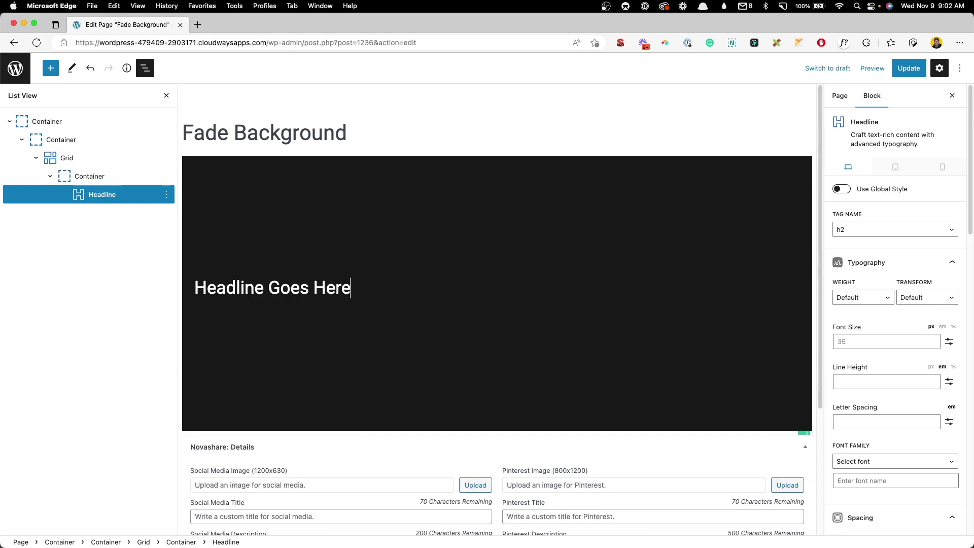
click(290, 259)
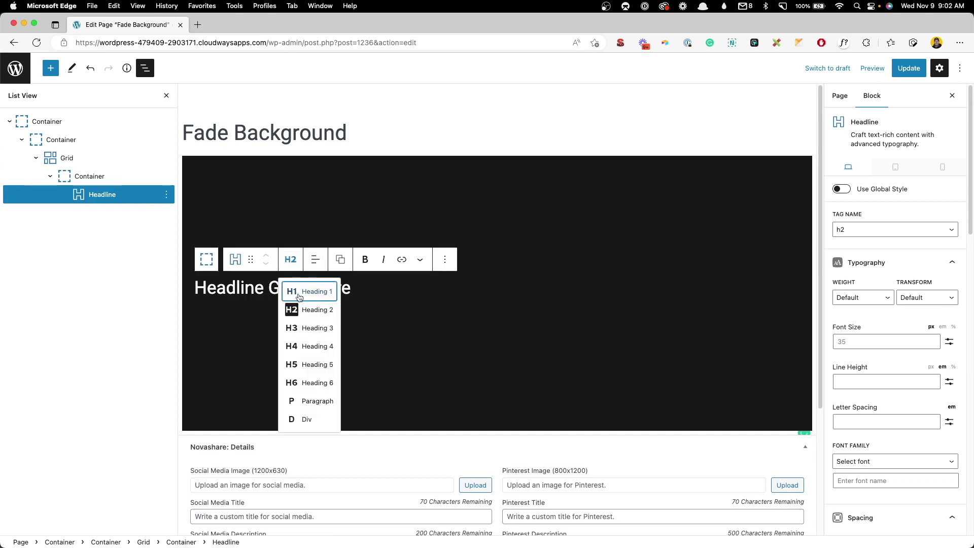
click(297, 297)
click(394, 293)
key(Return)
text(.wi1)
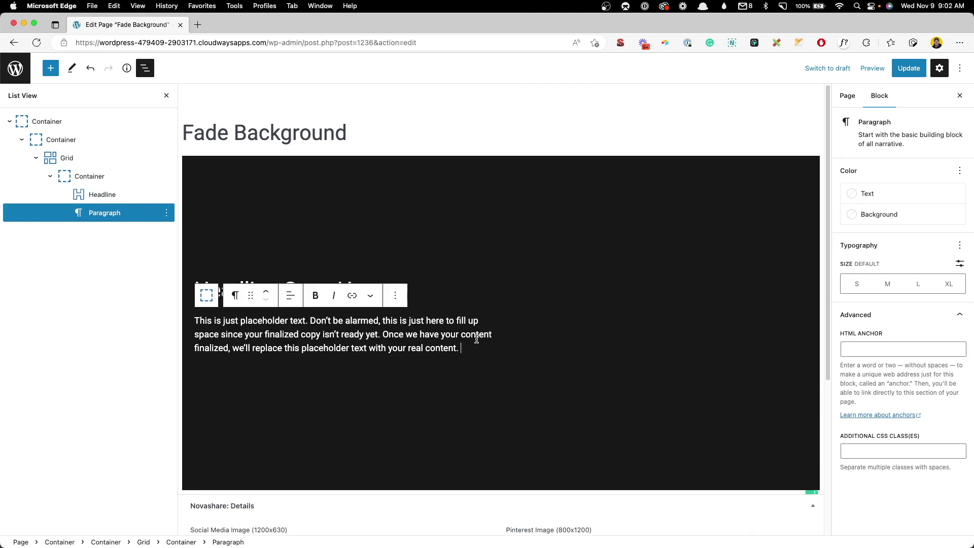
Step: Add a GenerateBlocks Buttons block below the placeholder paragraph via /buttons
key(Return)
text(/butt)
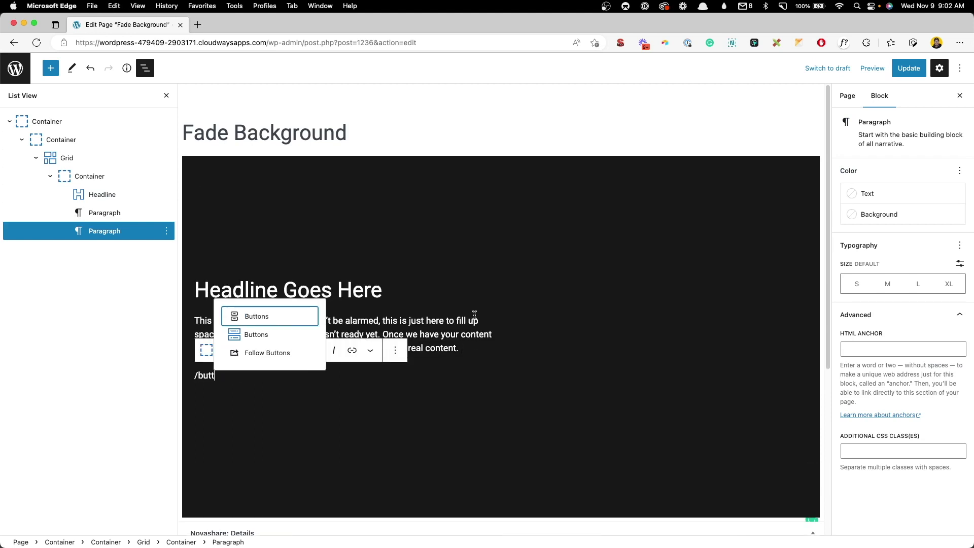
click(270, 331)
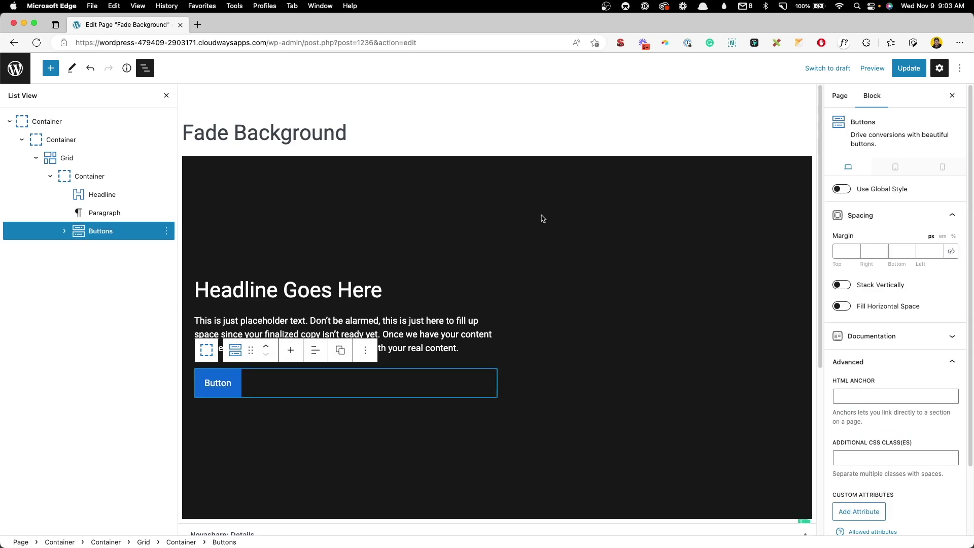
click(378, 252)
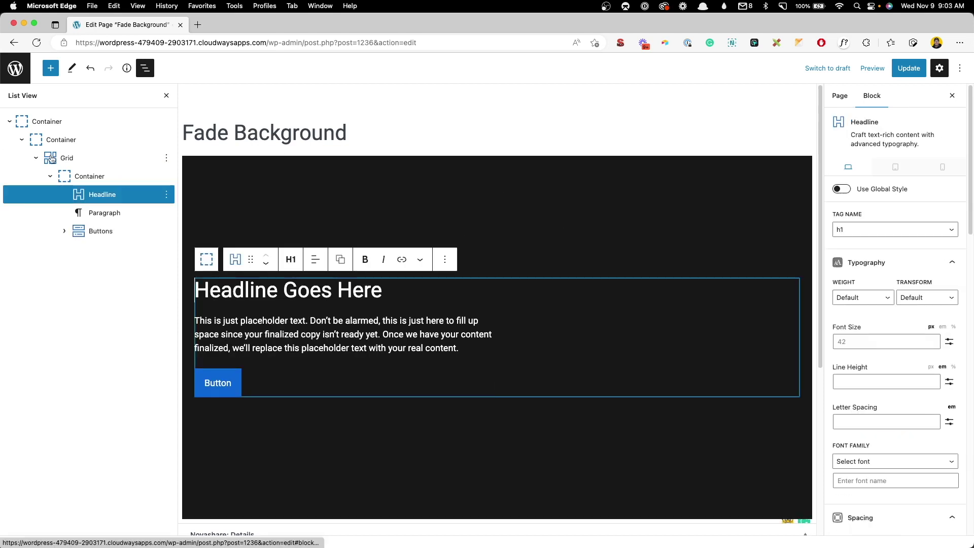
Step: Collapse the grid and inner container in List View and select the outer wrapper container
click(34, 158)
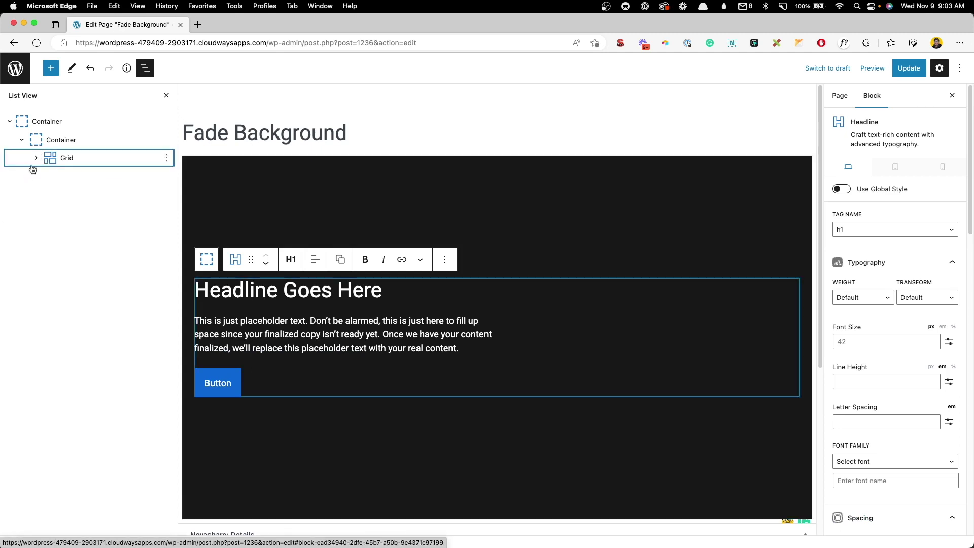
click(22, 139)
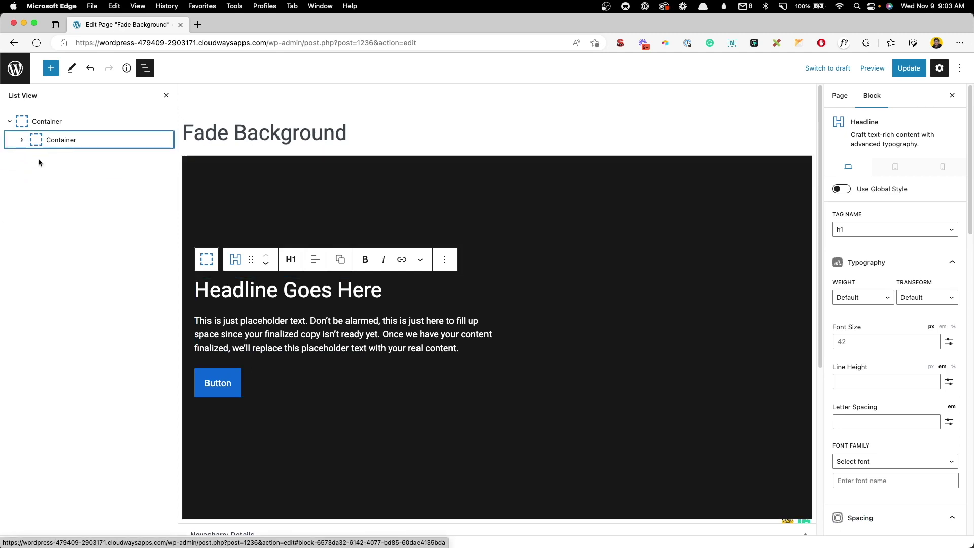
click(49, 126)
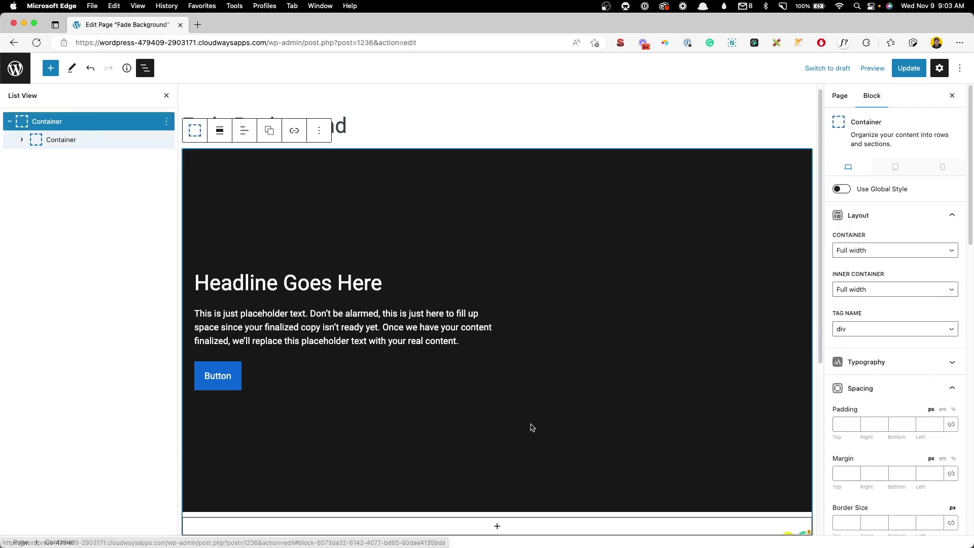
scroll(532, 429, down, 1)
click(497, 514)
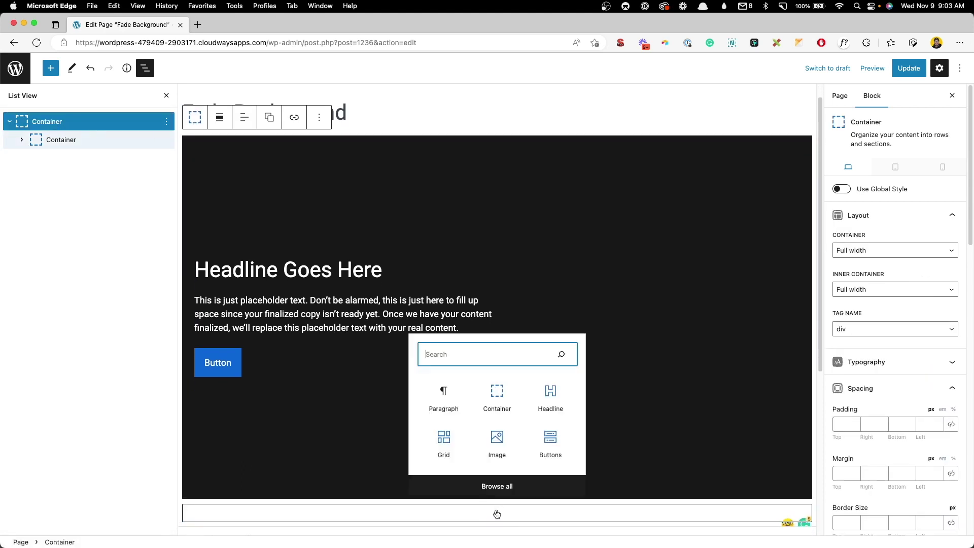
Step: Insert an empty Container below the hero and give it the CSS class bg-fade
click(501, 391)
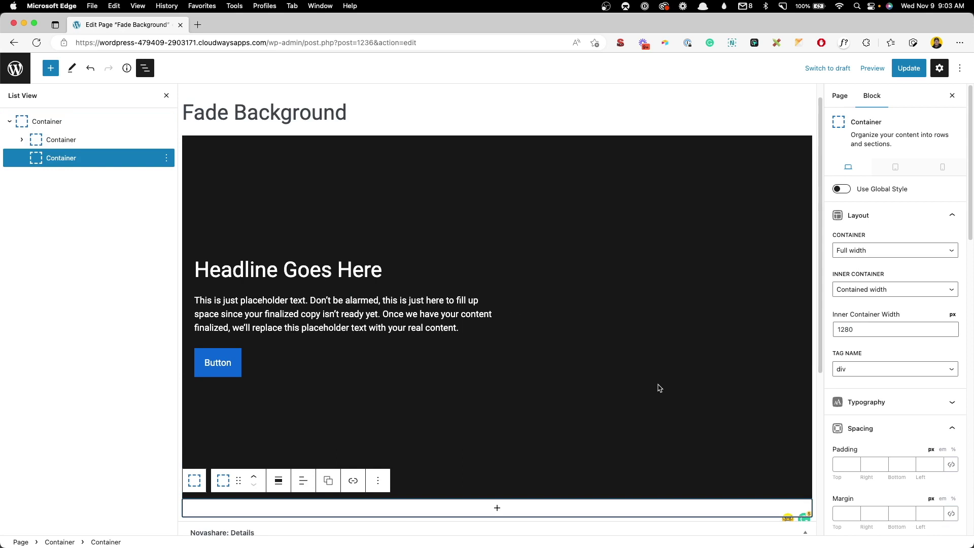
scroll(887, 373, down, 12)
click(884, 377)
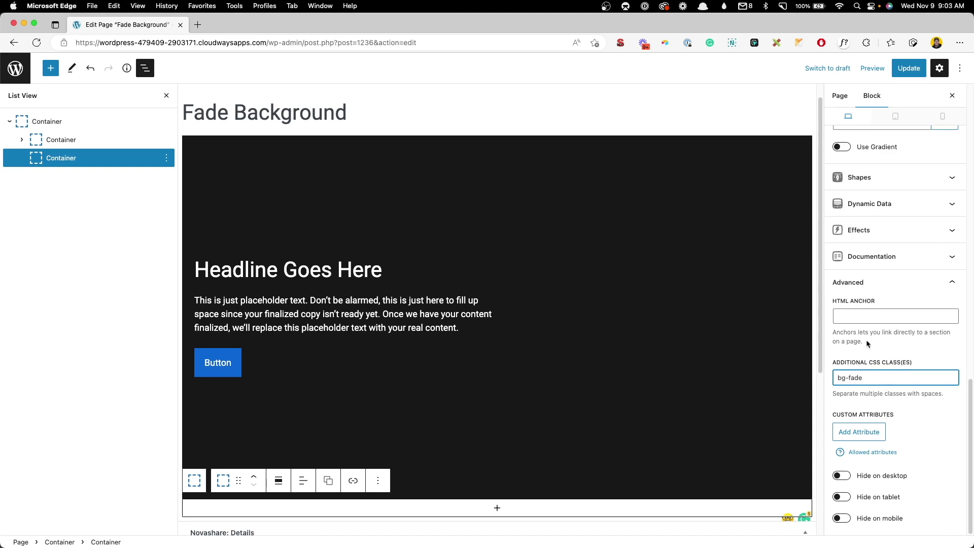
scroll(870, 335, up, 6)
scroll(870, 329, up, 3)
scroll(872, 329, down, 8)
scroll(885, 348, down, 5)
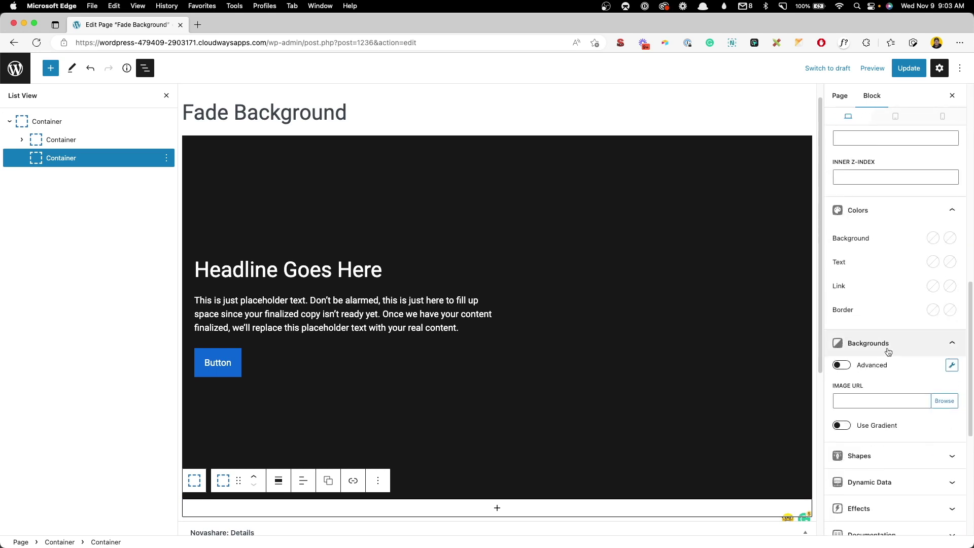
Step: Set the pink drink photo as the new container's background image
click(933, 384)
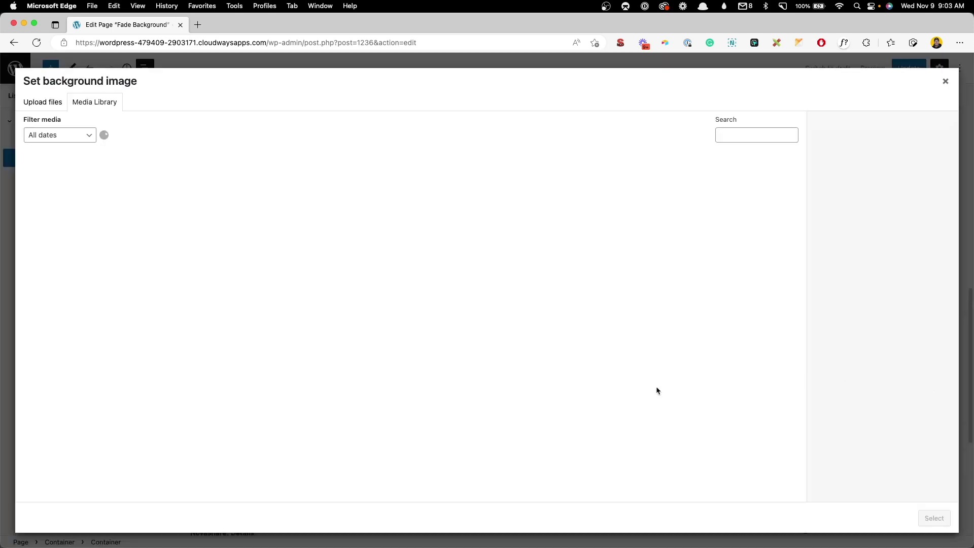
click(682, 271)
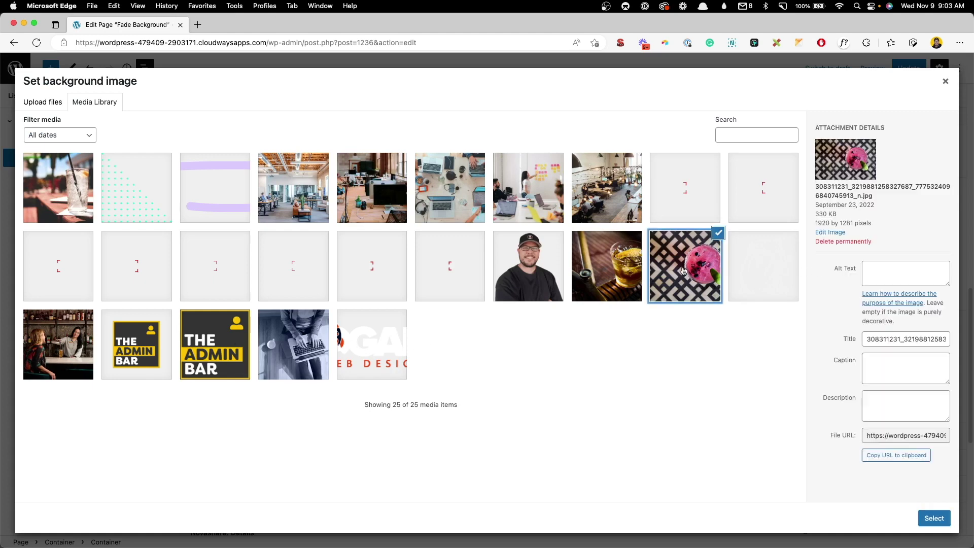
click(932, 518)
scroll(522, 374, down, 5)
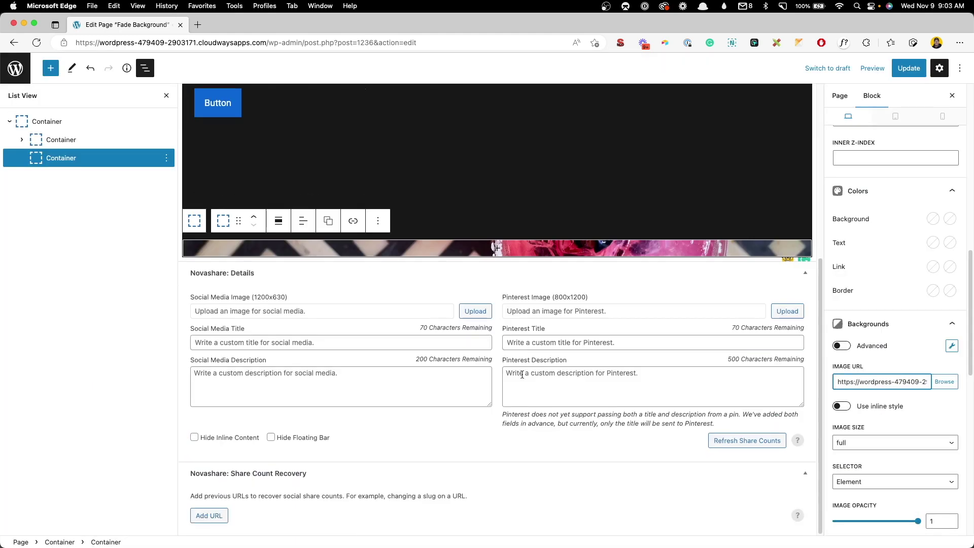
Step: Duplicate the image container twice from List View to get three stacked strips
click(166, 162)
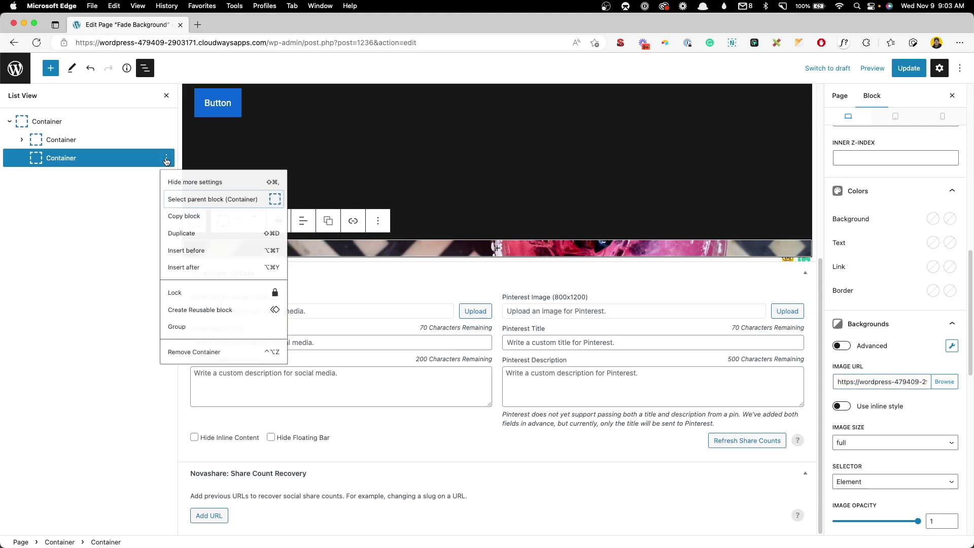
click(184, 238)
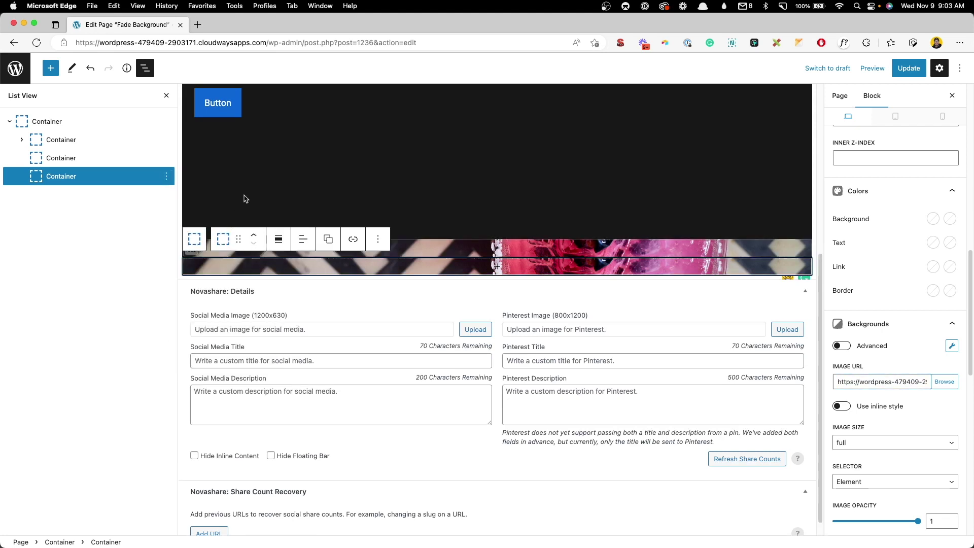
click(167, 176)
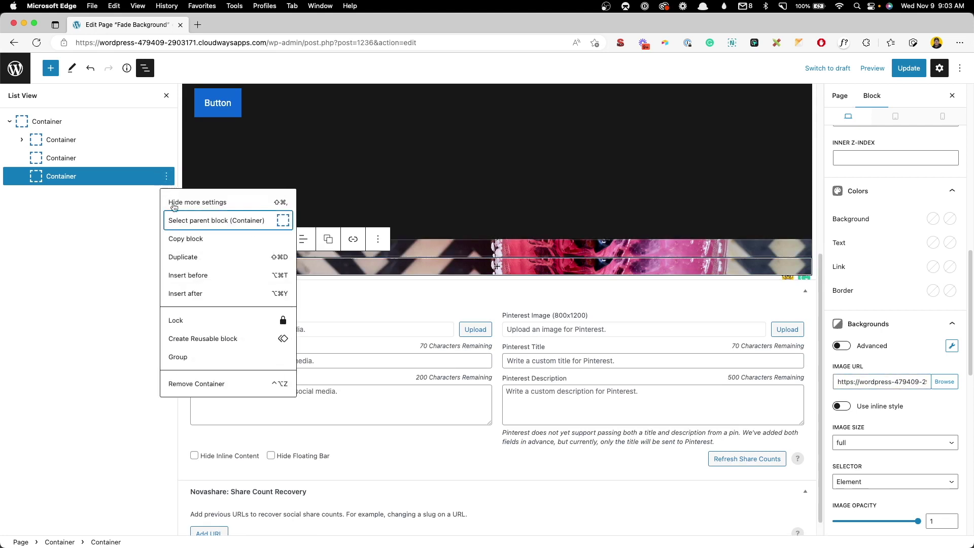
click(184, 257)
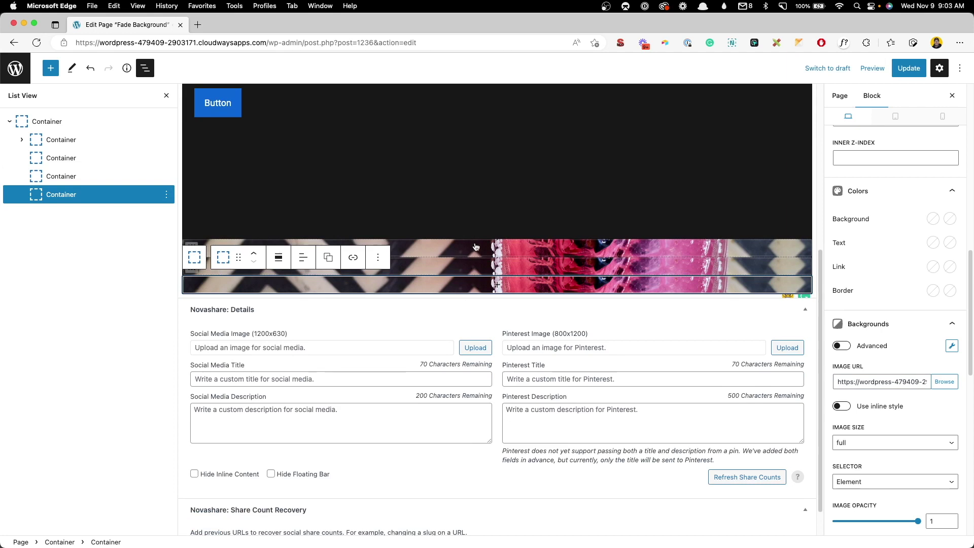
click(475, 275)
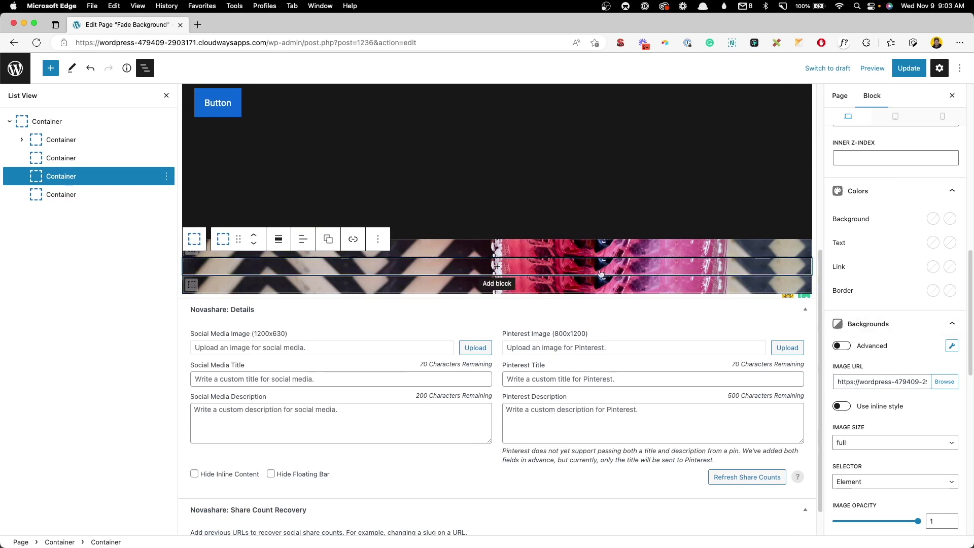
Step: Use the whiskey glass photo for the middle strip and pexels-picjumbocom-225236.jpg for the bottom strip
click(945, 382)
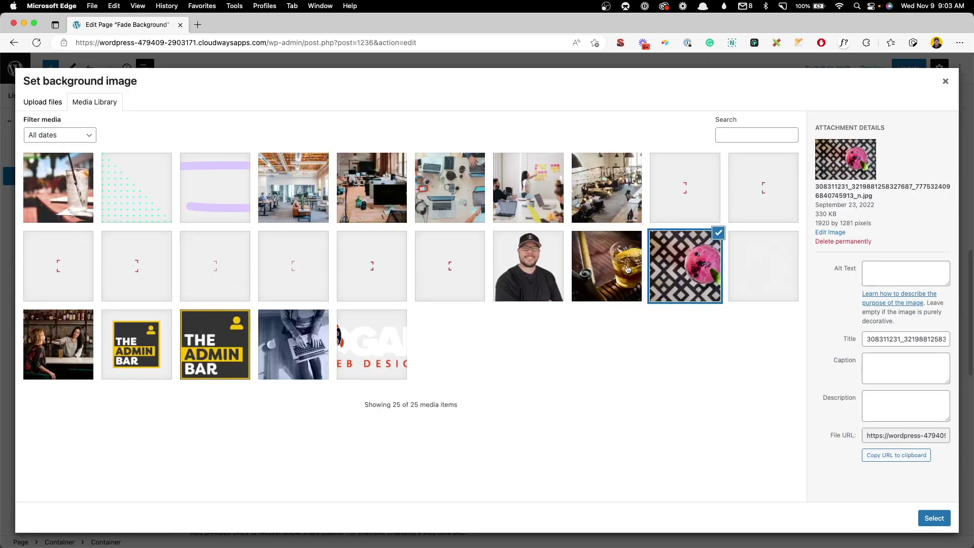
click(628, 269)
click(929, 517)
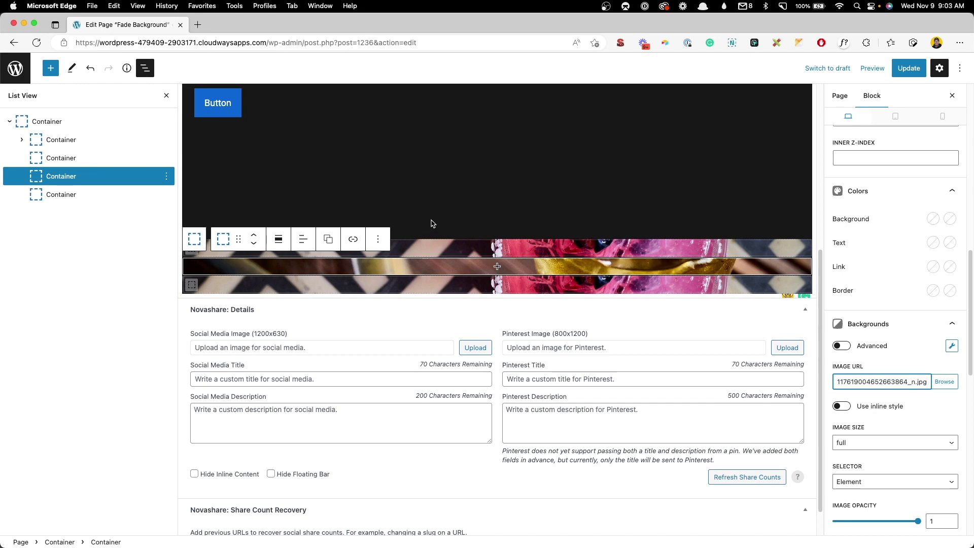
click(441, 285)
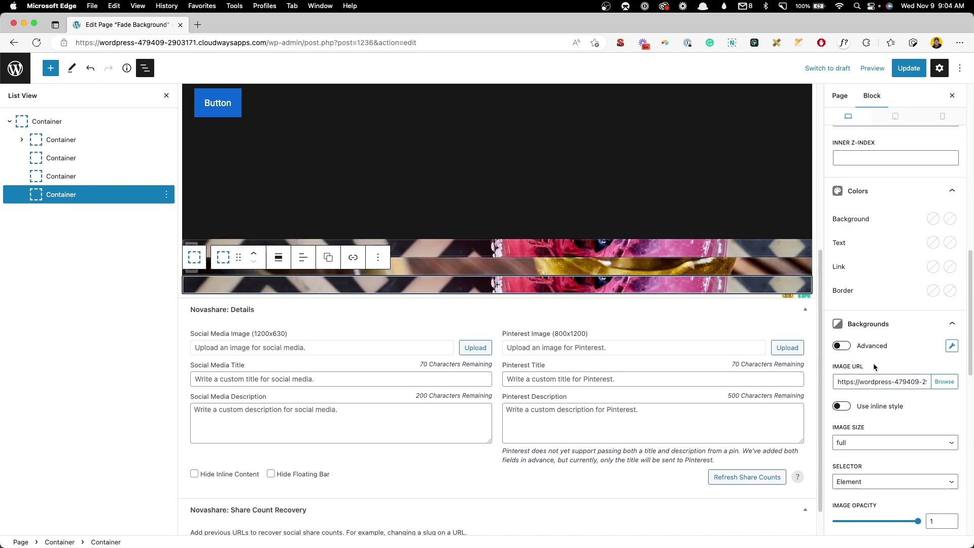
click(944, 381)
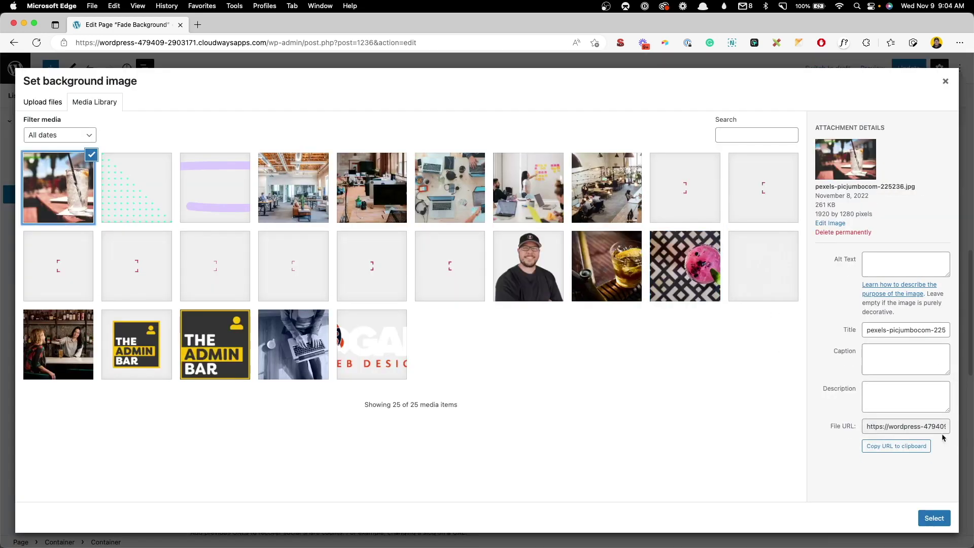
click(934, 518)
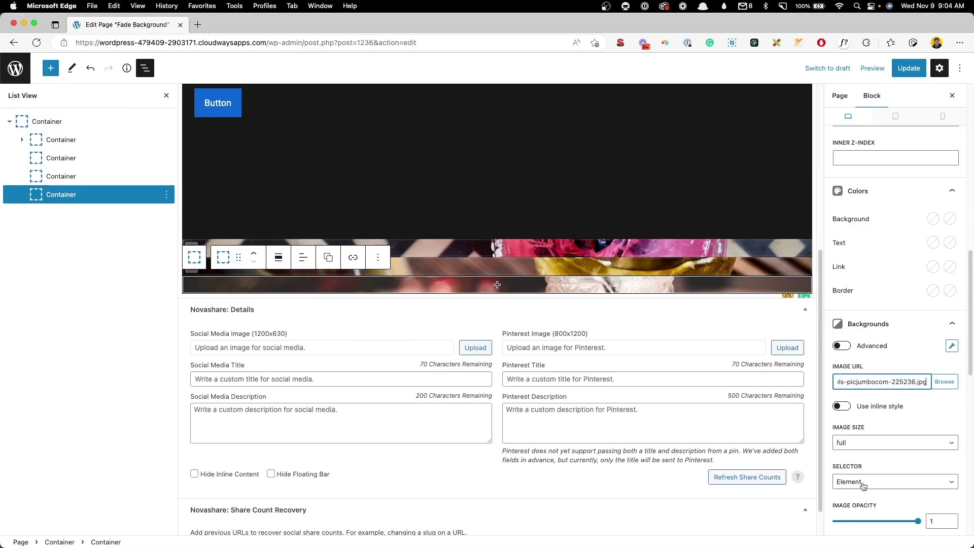
click(402, 188)
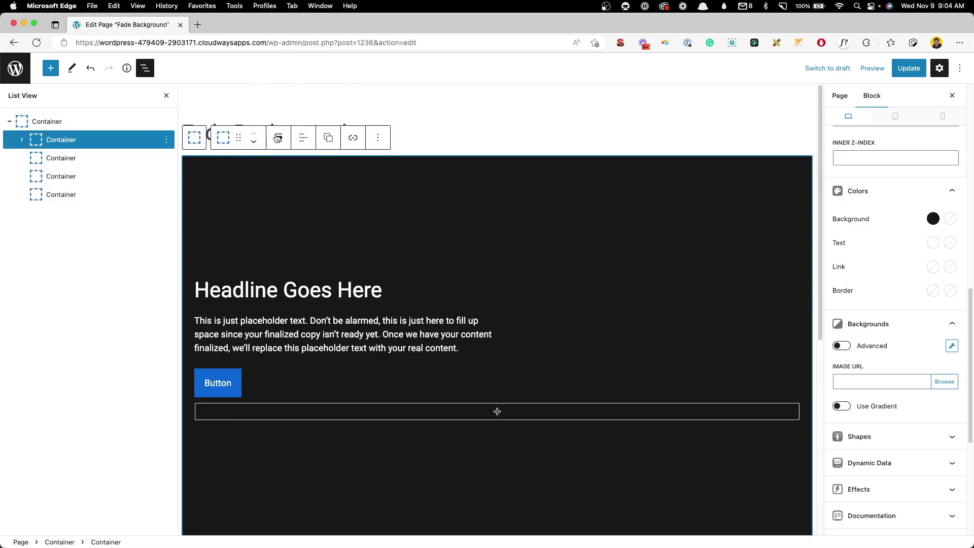
click(9, 121)
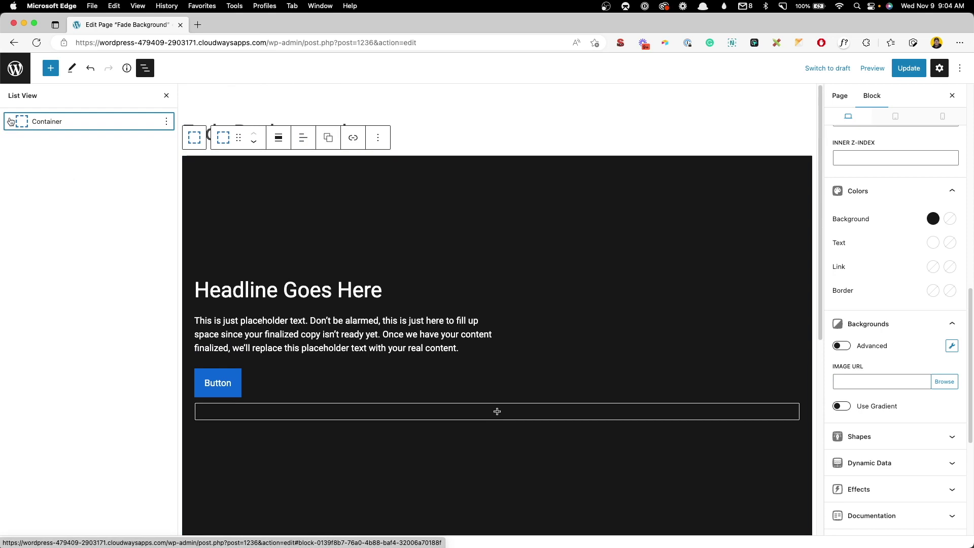
click(96, 123)
scroll(848, 239, up, 10)
scroll(872, 350, down, 10)
drag(839, 378, 923, 375)
click(899, 374)
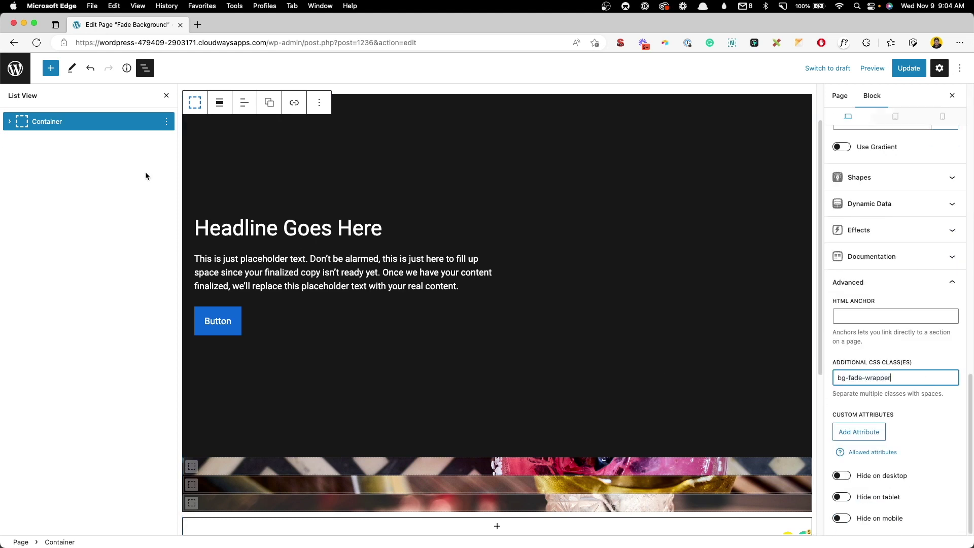
click(18, 125)
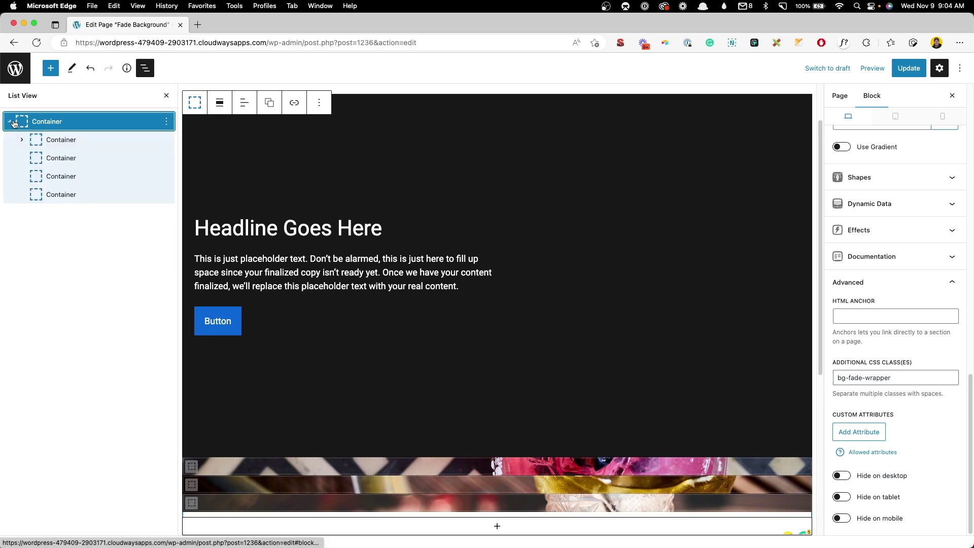
click(45, 142)
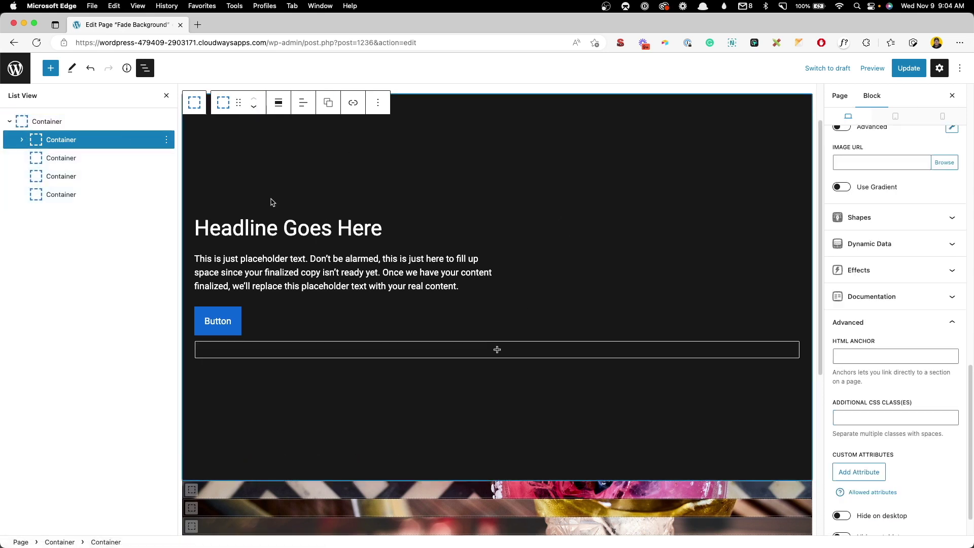
click(43, 158)
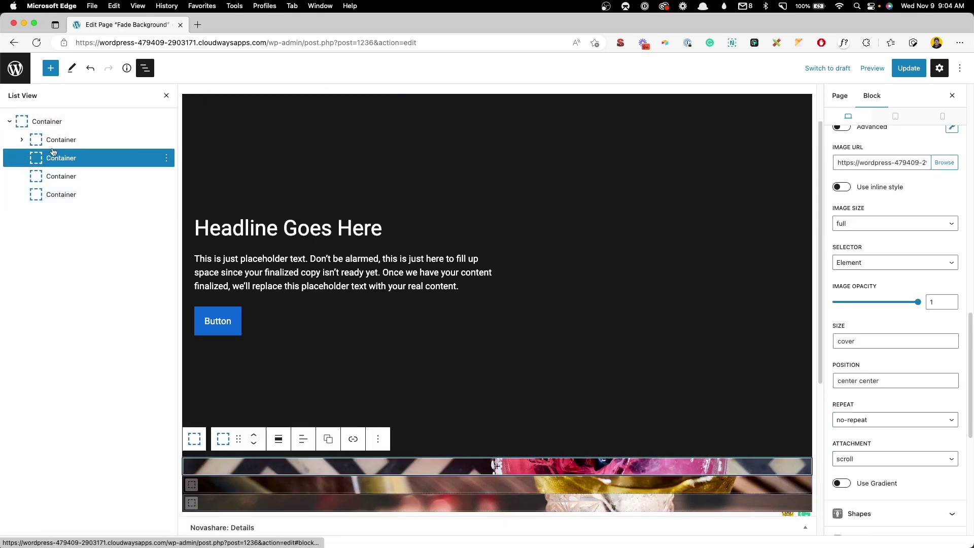
click(58, 176)
click(60, 194)
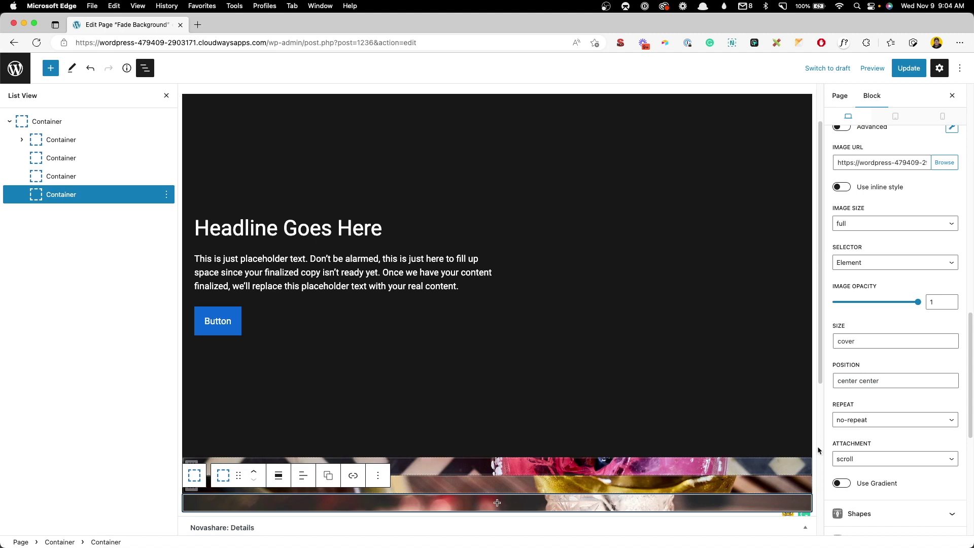
scroll(847, 446, down, 6)
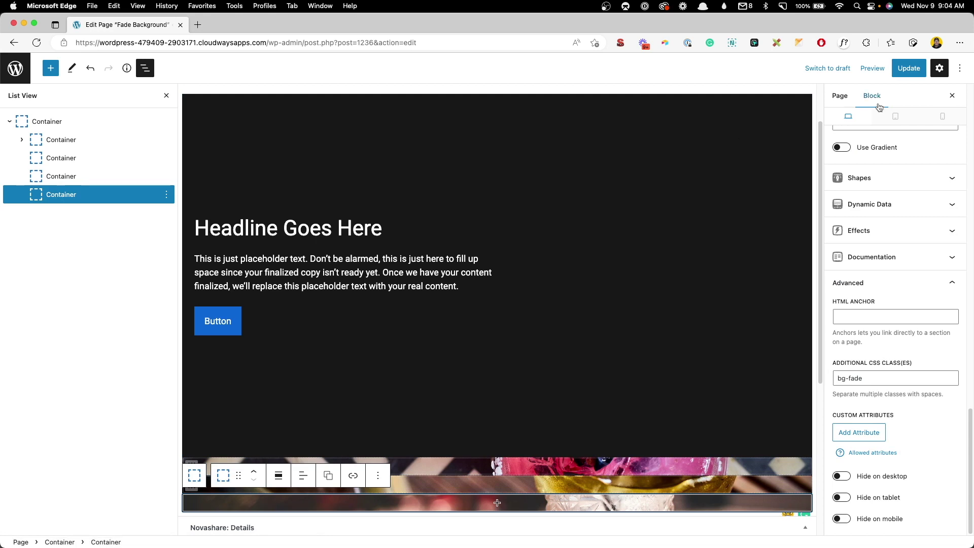
Step: Update the Fade Background page and view the live page in a new tab
click(898, 72)
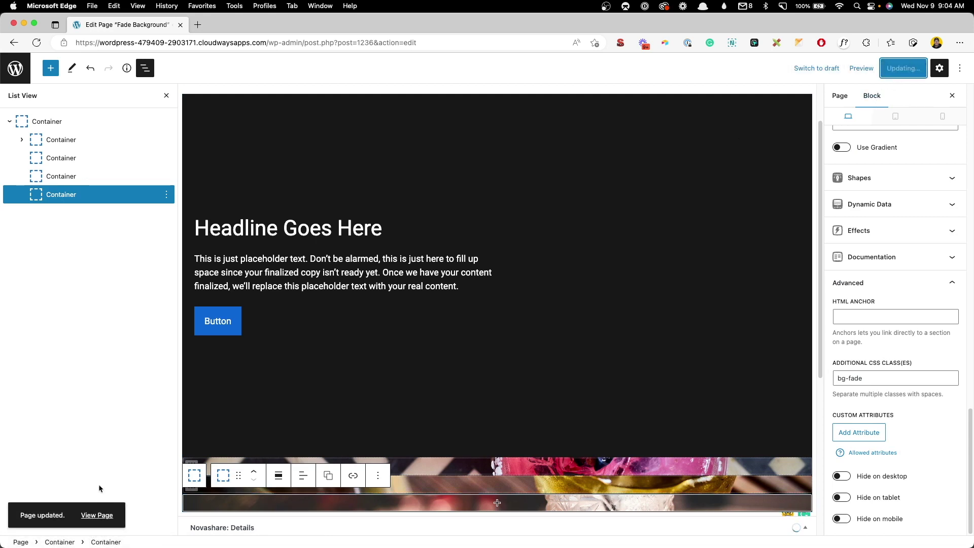
click(96, 515)
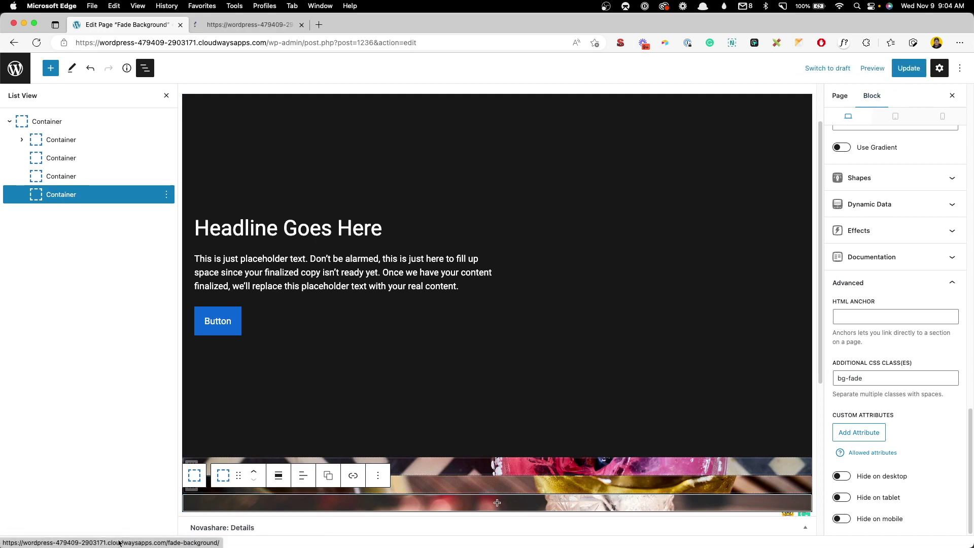